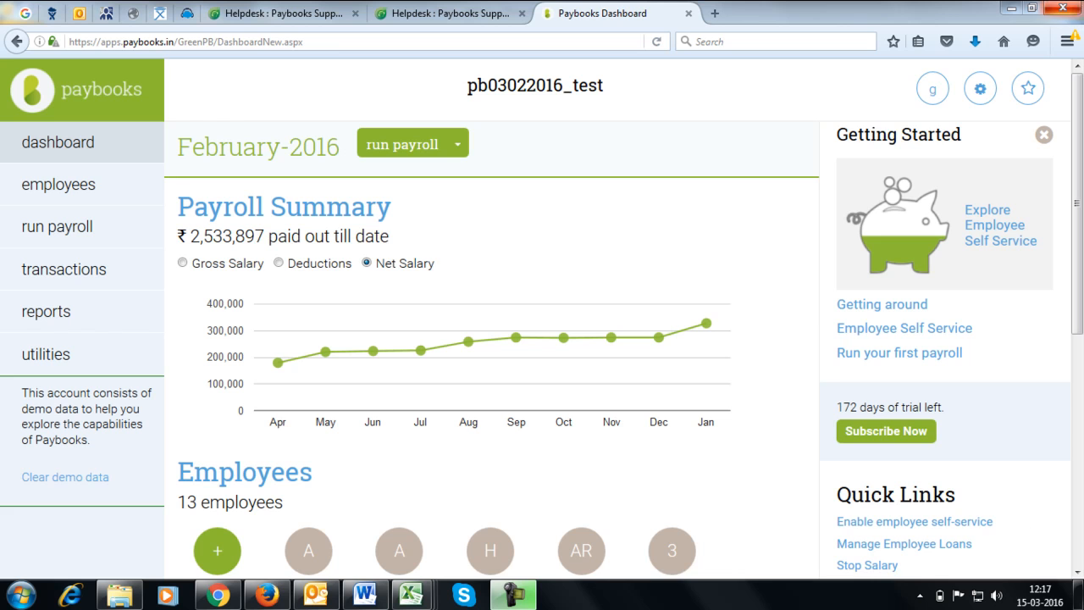
Step: Go to Salary Components under Payroll Settings from the gear menu
left_click(979, 93)
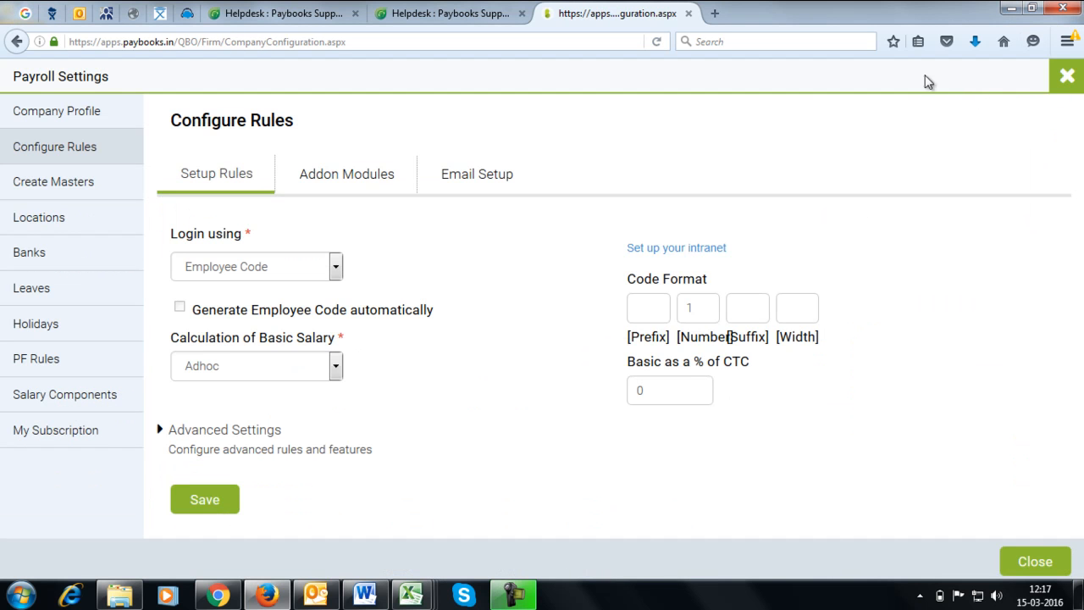
left_click(102, 395)
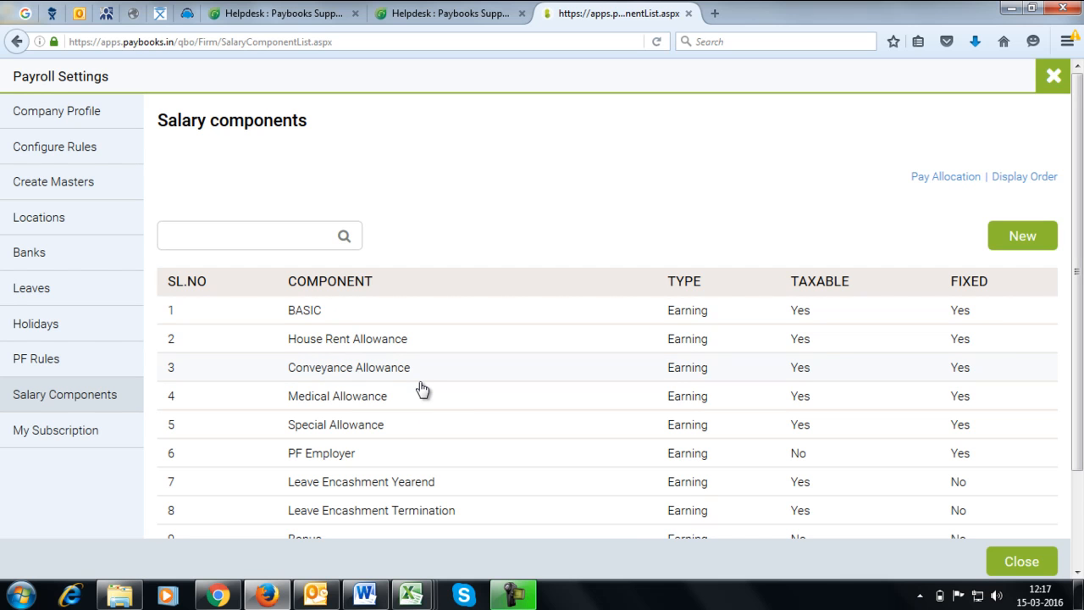
Step: Create a new salary component named 'Medical allowance' with abbreviation MAA
left_click(1022, 236)
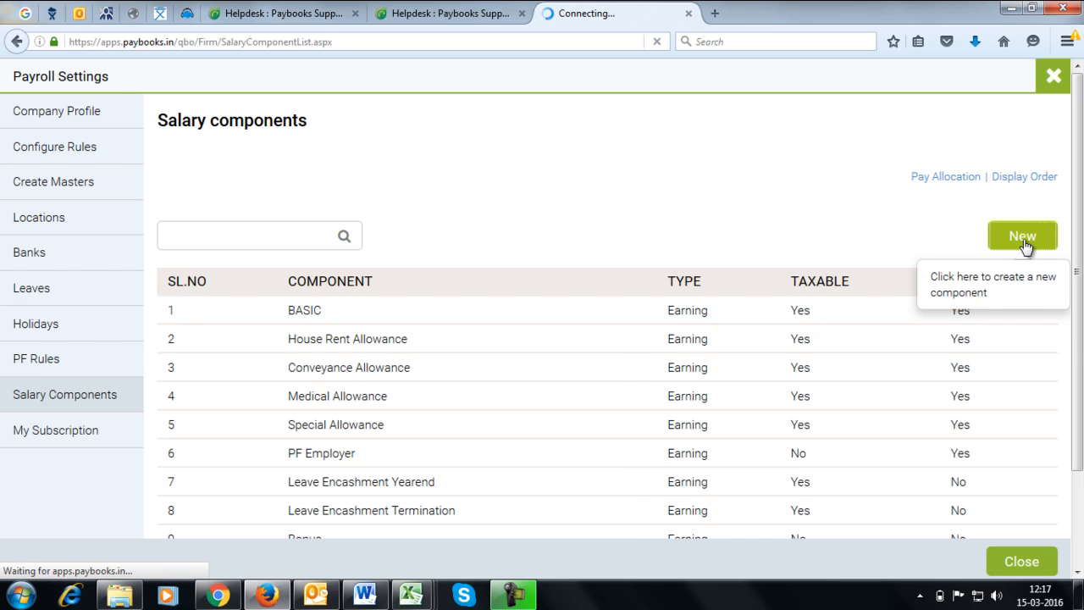
left_click(325, 259)
type("m")
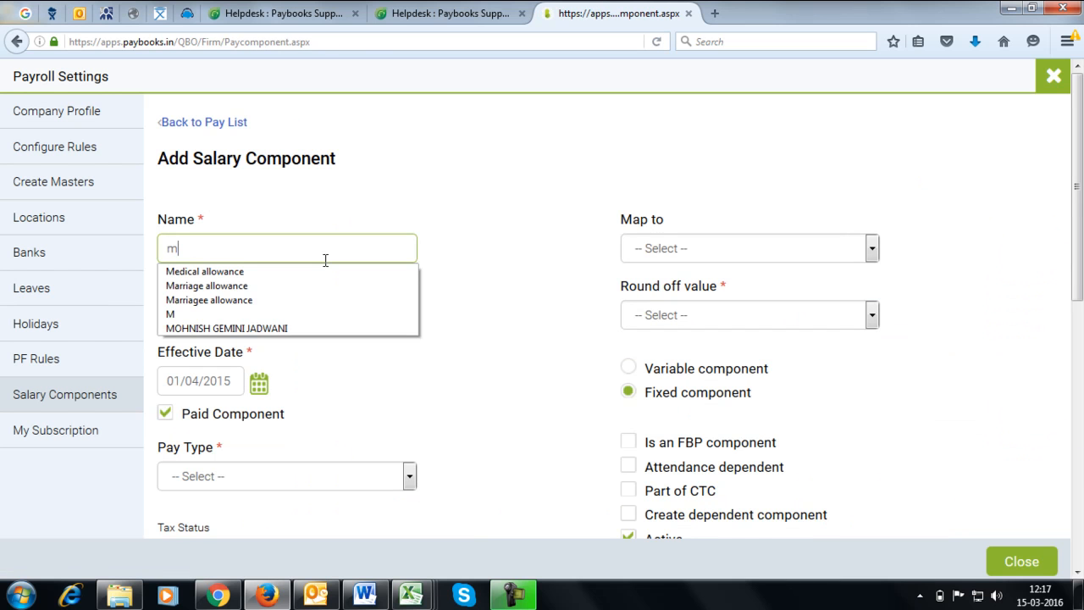
left_click(277, 271)
left_click(256, 315)
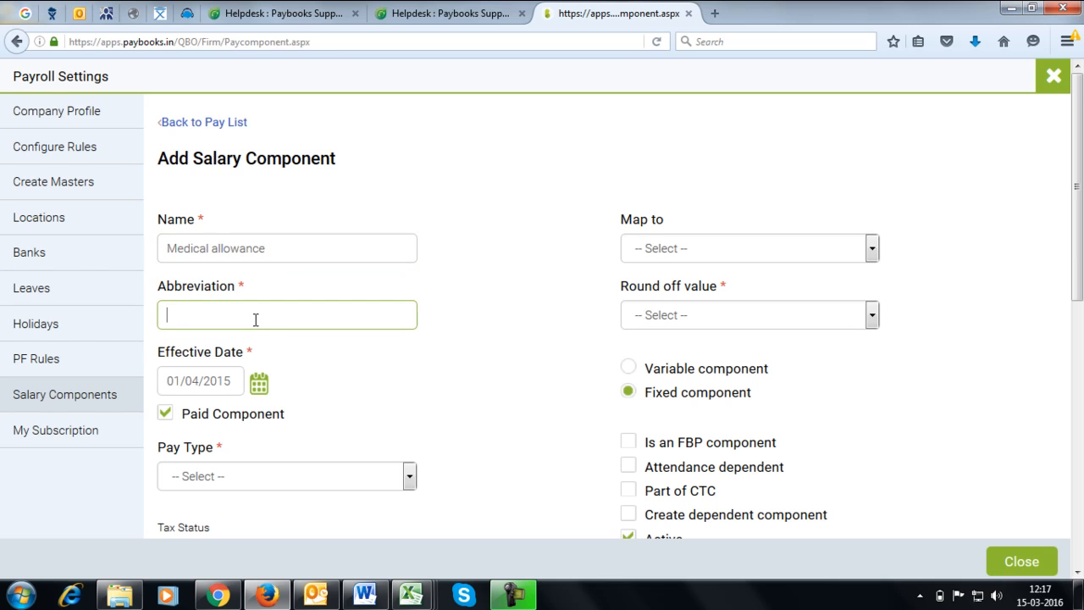
type("MAA")
left_click(382, 388)
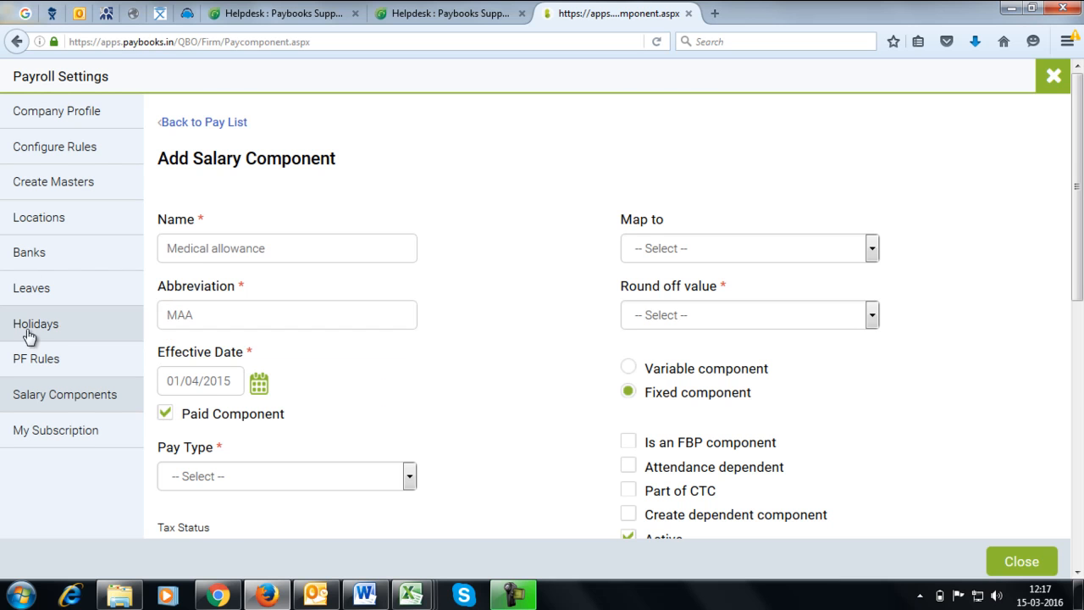
scroll(212, 271, "down", 3)
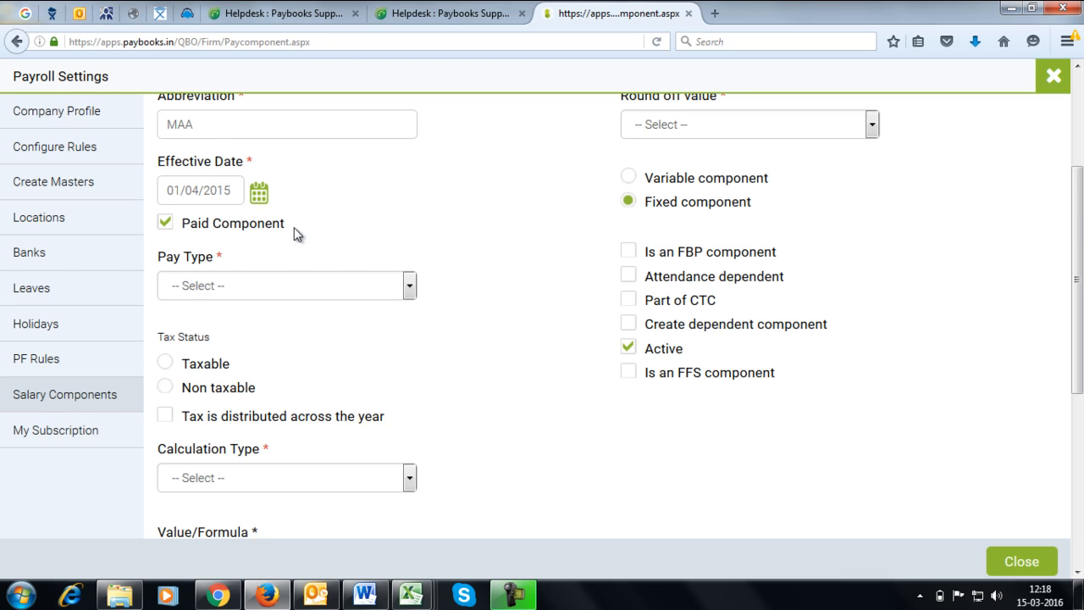
Step: Keep Medical allowance a paid component, set Pay Type to Earnings, and mark it Taxable
left_click(166, 225)
left_click(166, 225)
left_click(204, 288)
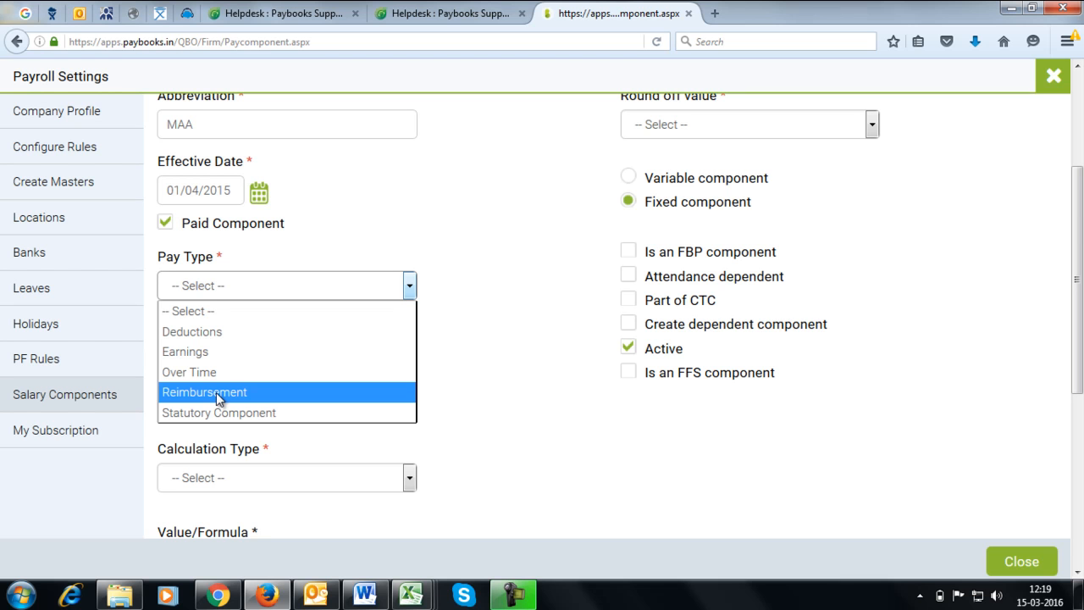
left_click(230, 353)
scroll(297, 383, "down", 2)
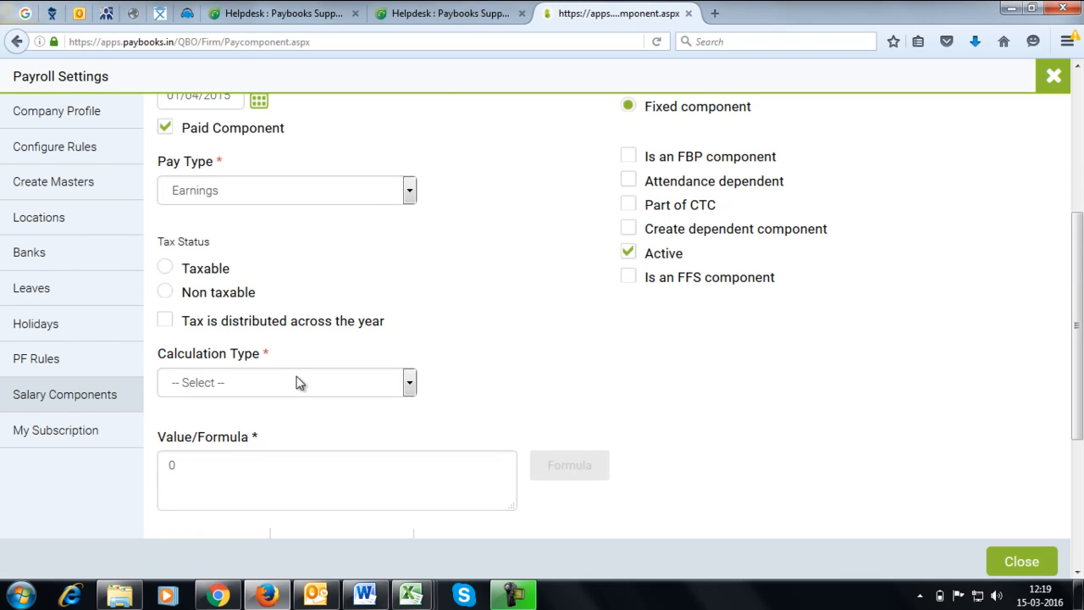
left_click(165, 268)
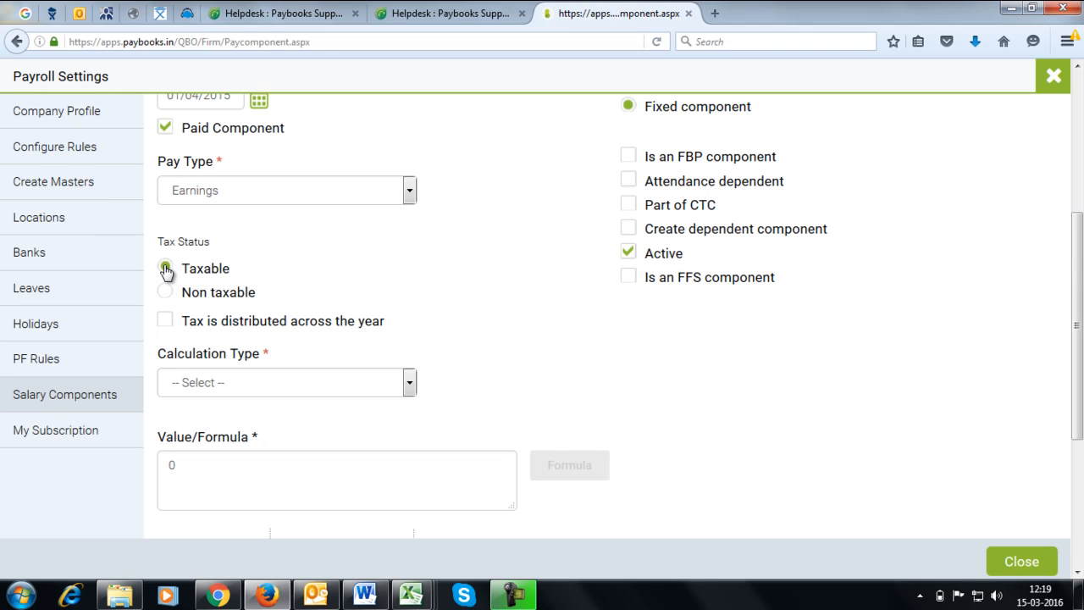
Step: Distribute the tax across the year and use a Flat calculation with value 0
left_click(169, 326)
left_click(310, 383)
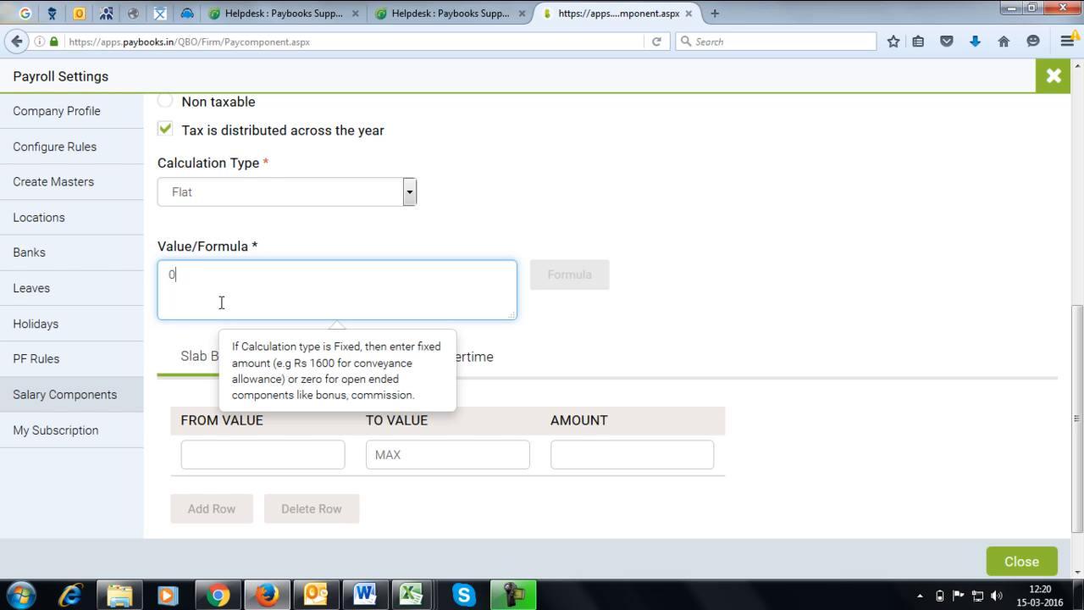
left_click(554, 276)
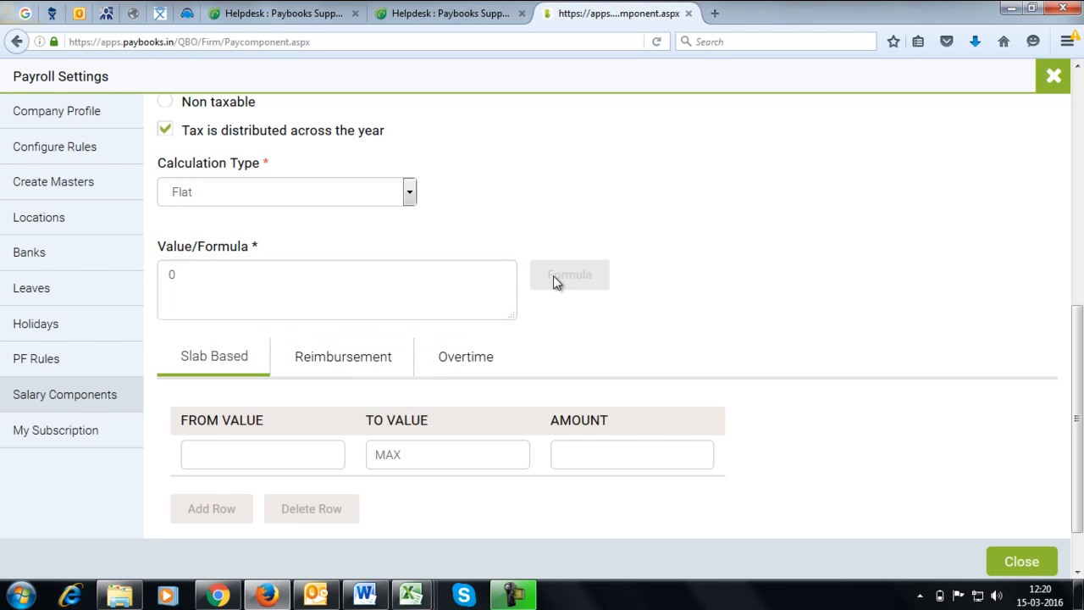
left_click(185, 275)
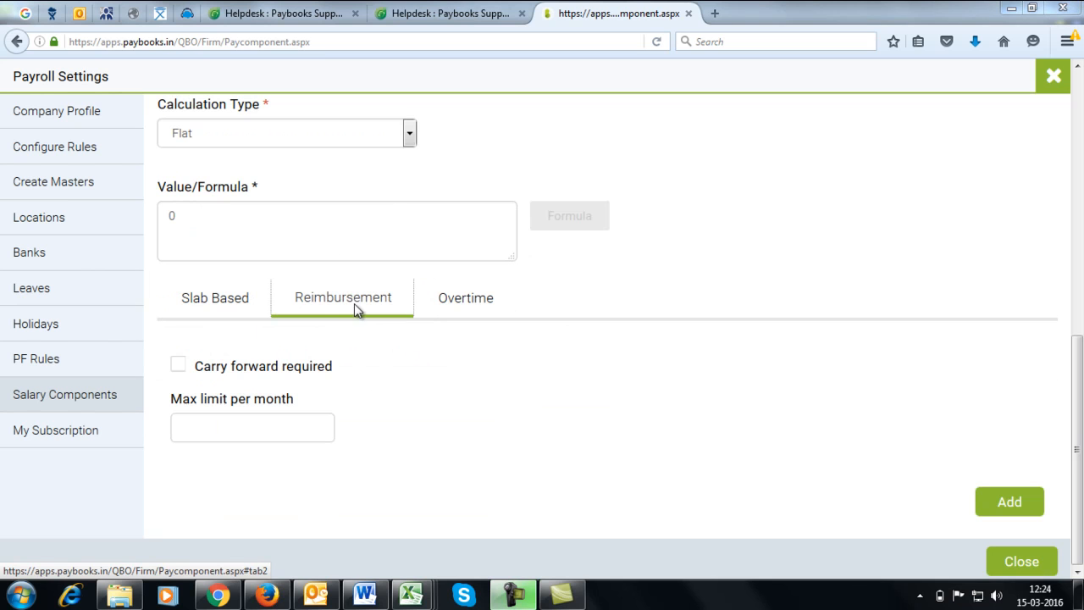
Step: Turn on 'Carry forward required' for the Medical allowance reimbursement
left_click(207, 426)
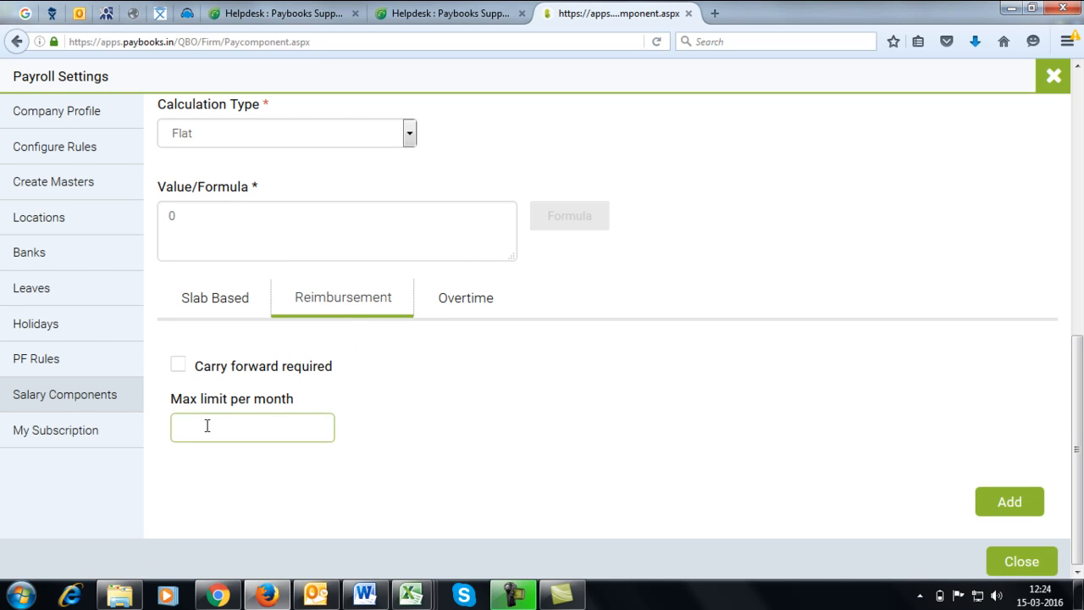
left_click(178, 367)
scroll(737, 359, "up", 5)
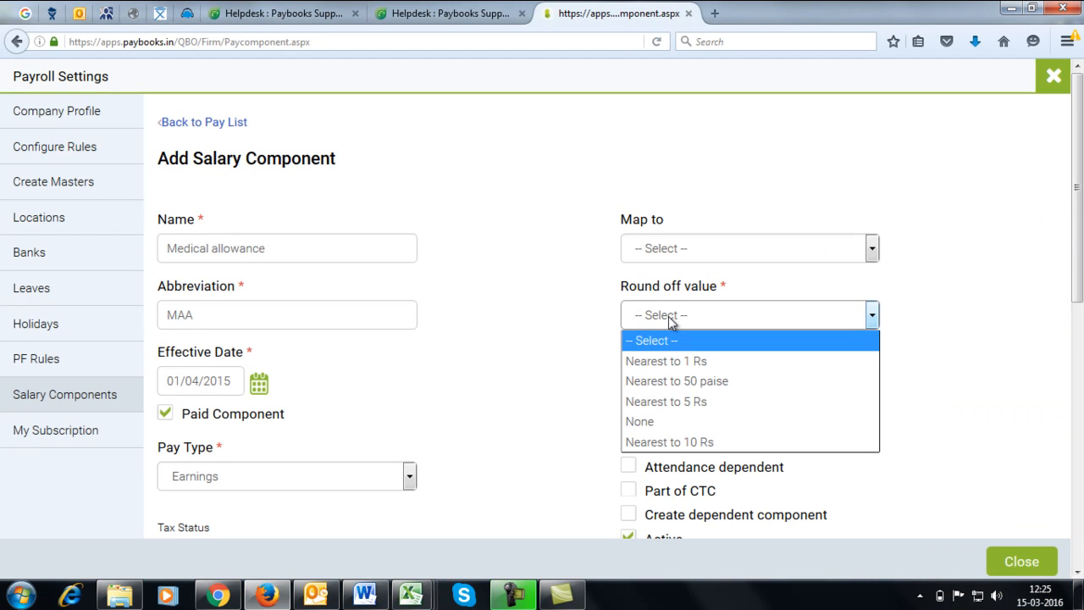
left_click(682, 360)
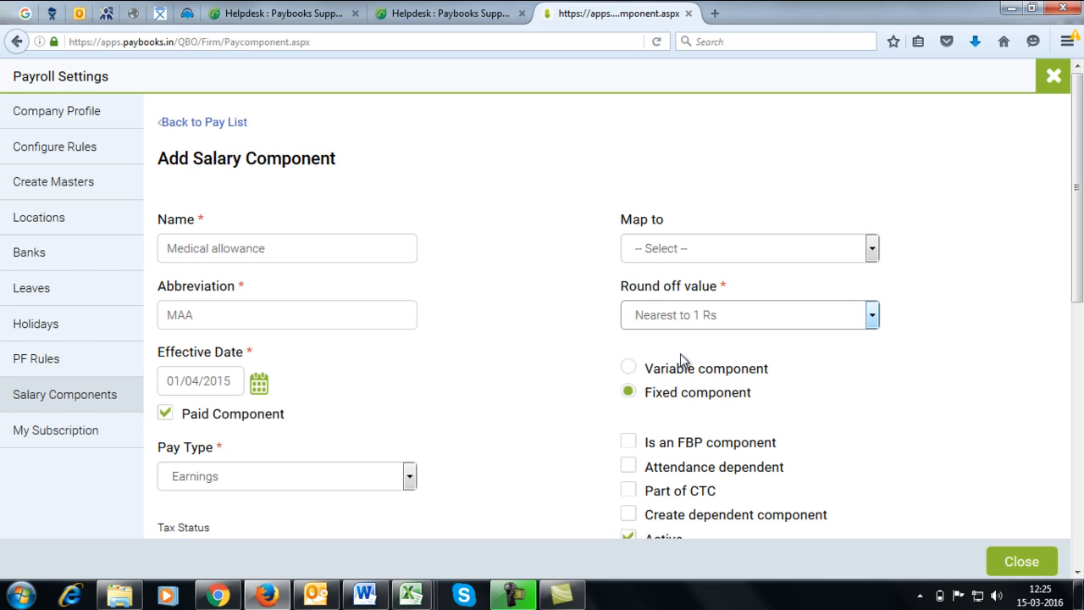
scroll(778, 415, "down", 2)
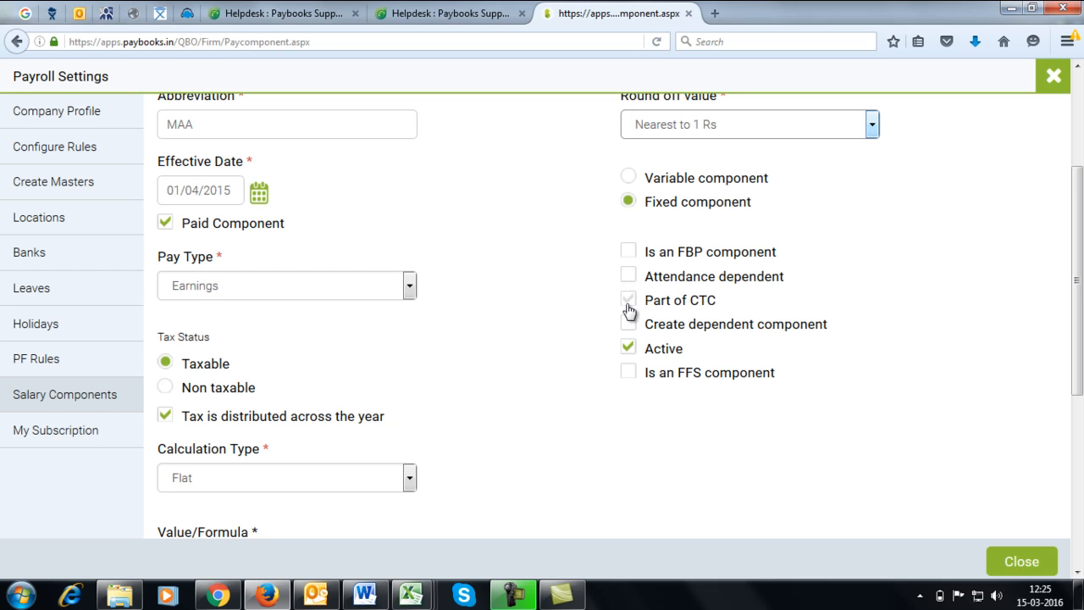
Step: Add the Medical allowance component so it appears in the salary components list
mouse_move(631, 329)
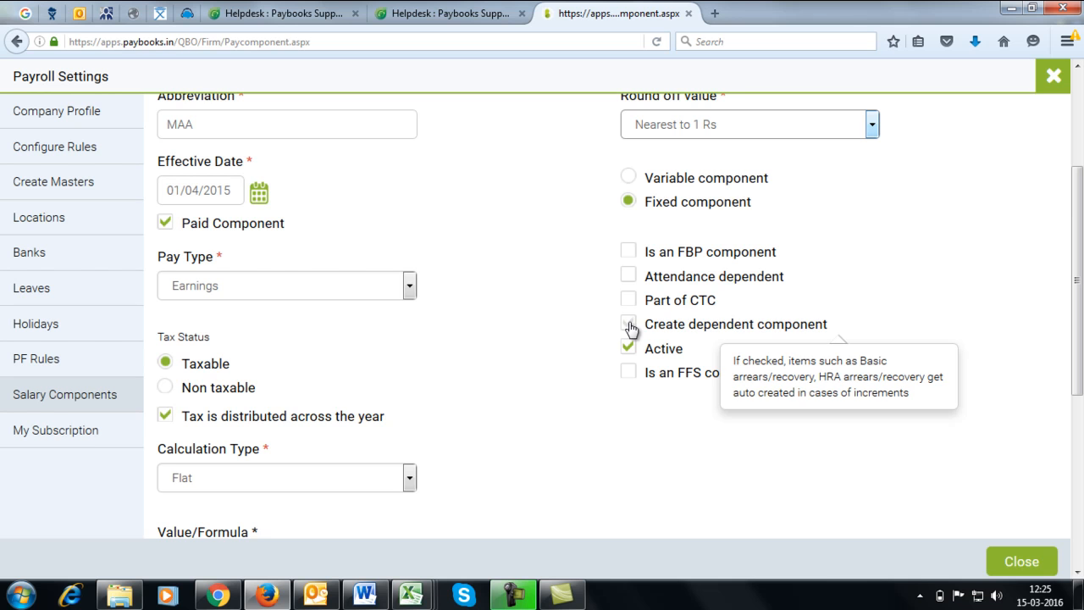
scroll(633, 332, "down", 2)
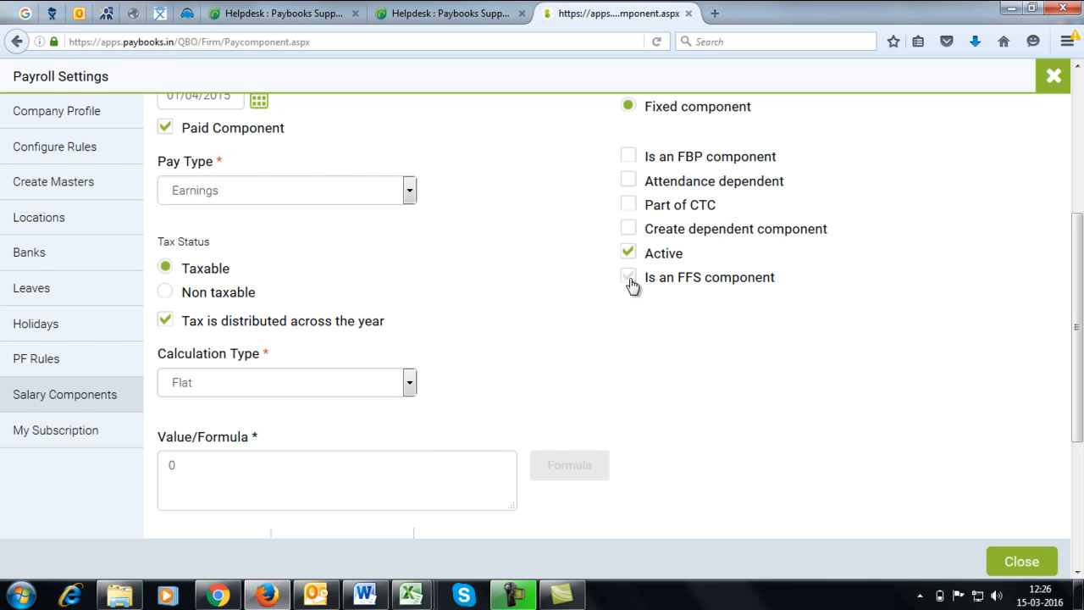
scroll(652, 296, "down", 5)
left_click(1000, 501)
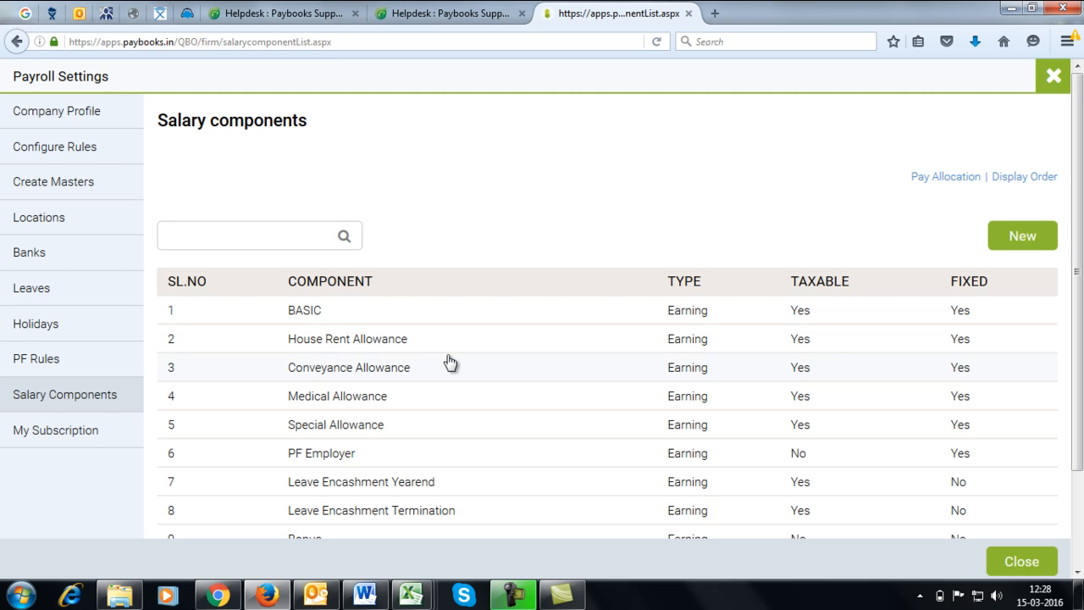
Step: Open Pay Allocation from Salary Components to assign the Marriage allowance component
left_click(26, 398)
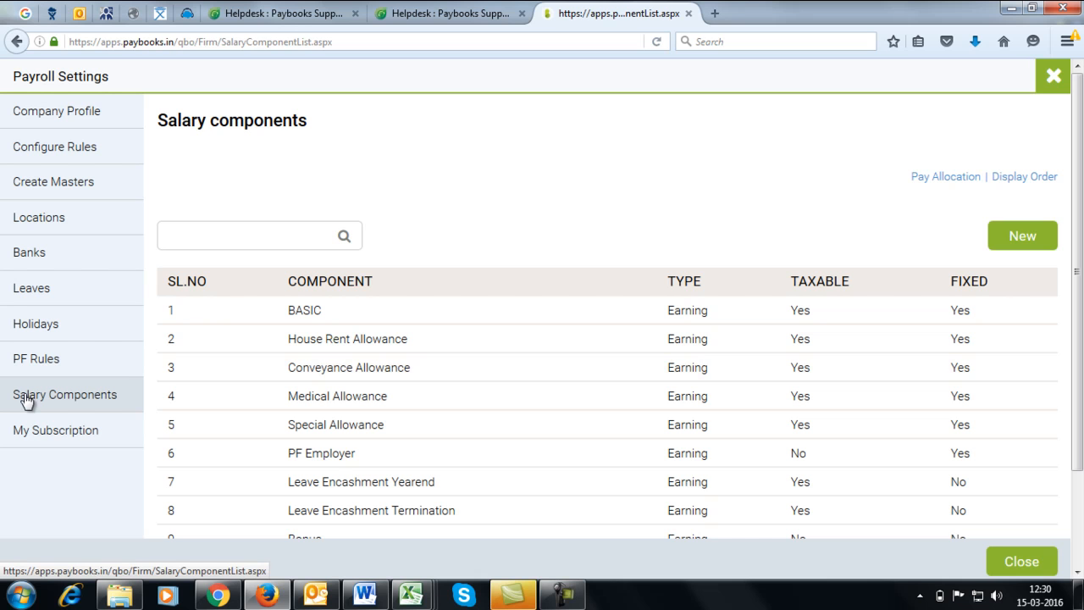
left_click(383, 188)
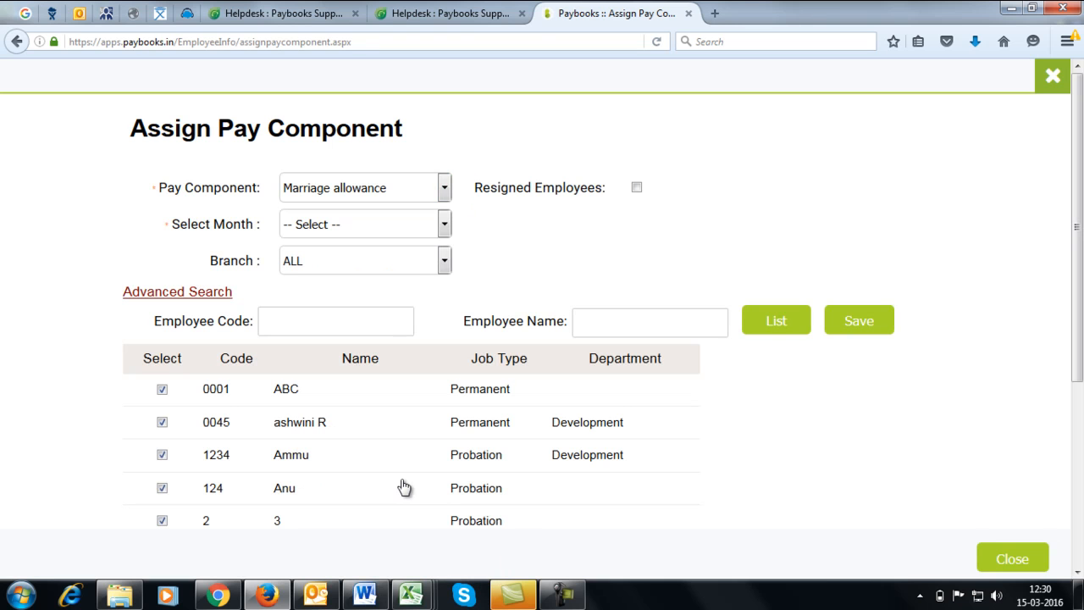
Step: Save the February-2016 Marriage allowance assignment for current and resigned employees
left_click(394, 228)
left_click(375, 279)
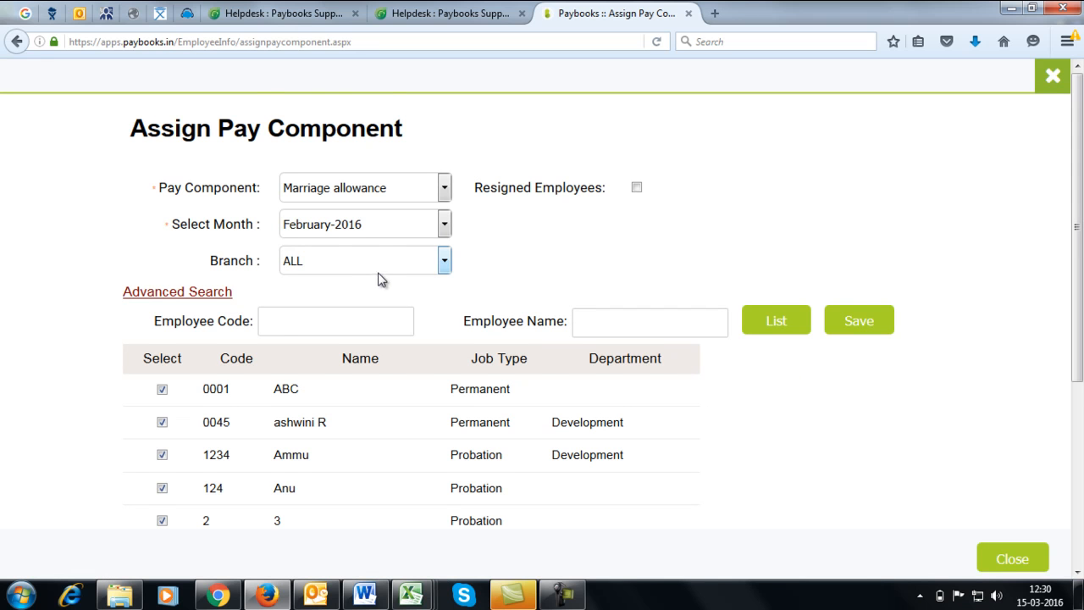
scroll(395, 460, "down", 5)
scroll(397, 457, "up", 5)
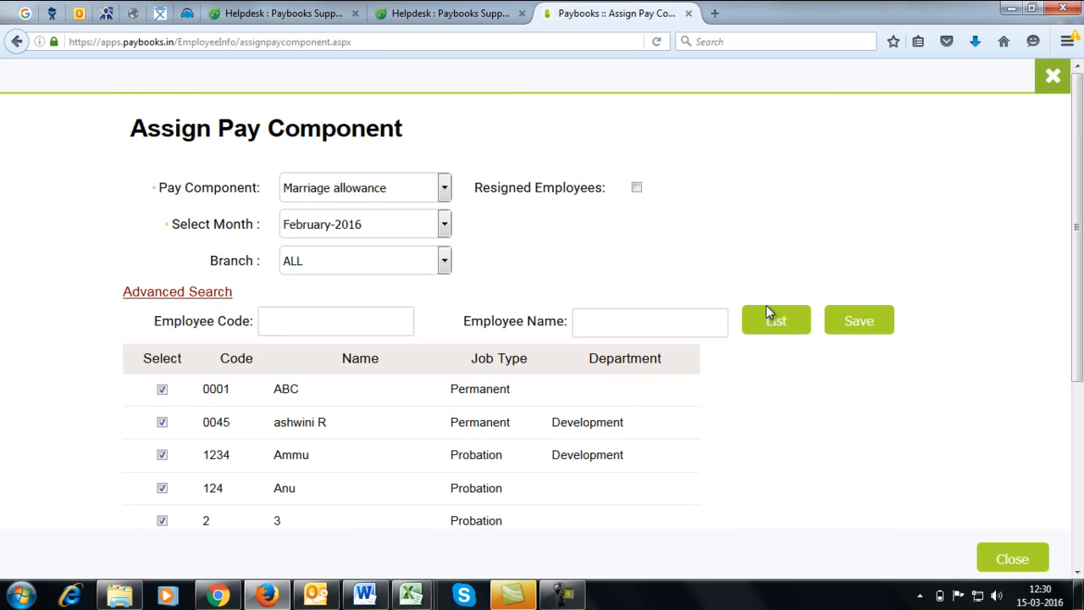
left_click(846, 320)
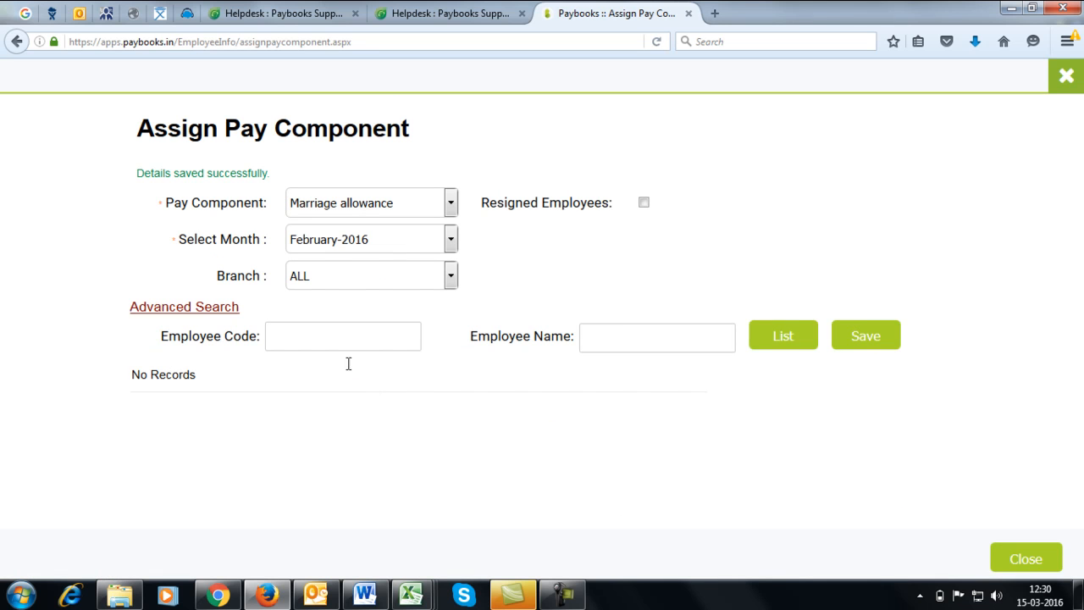
left_click(644, 203)
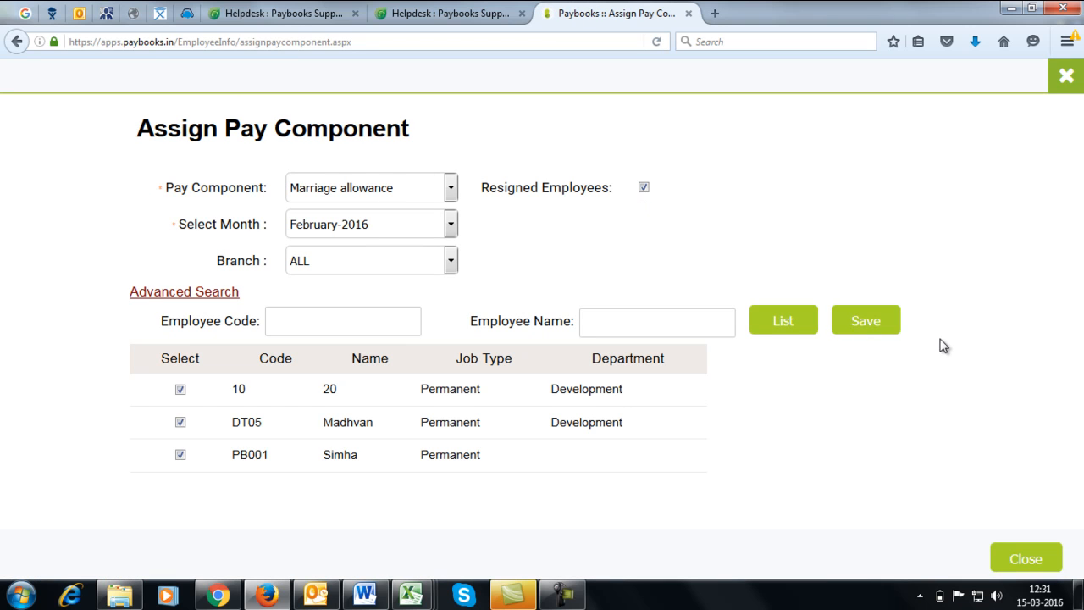
left_click(880, 323)
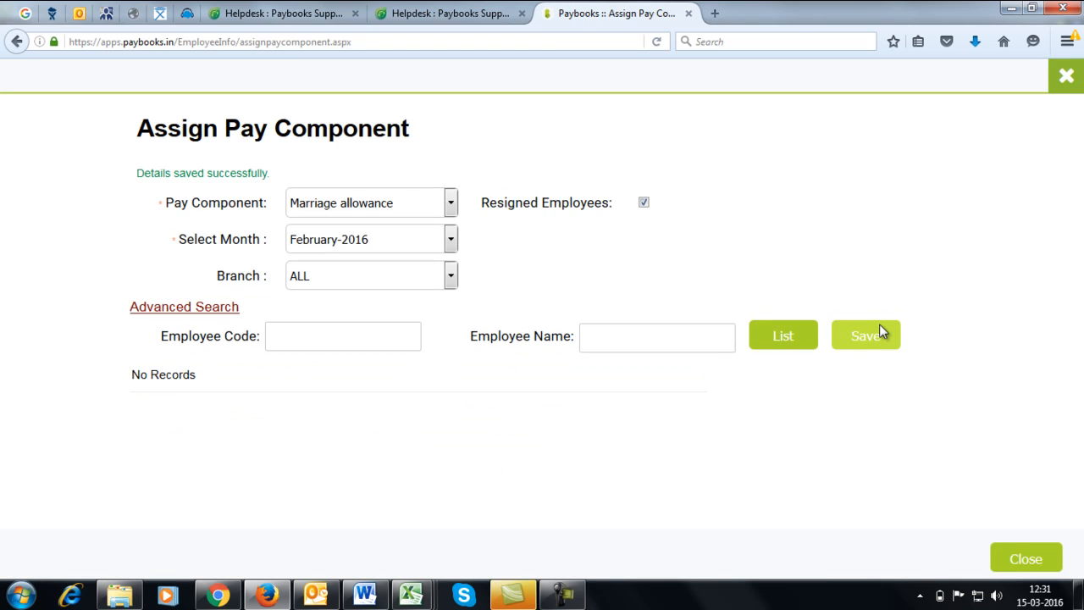